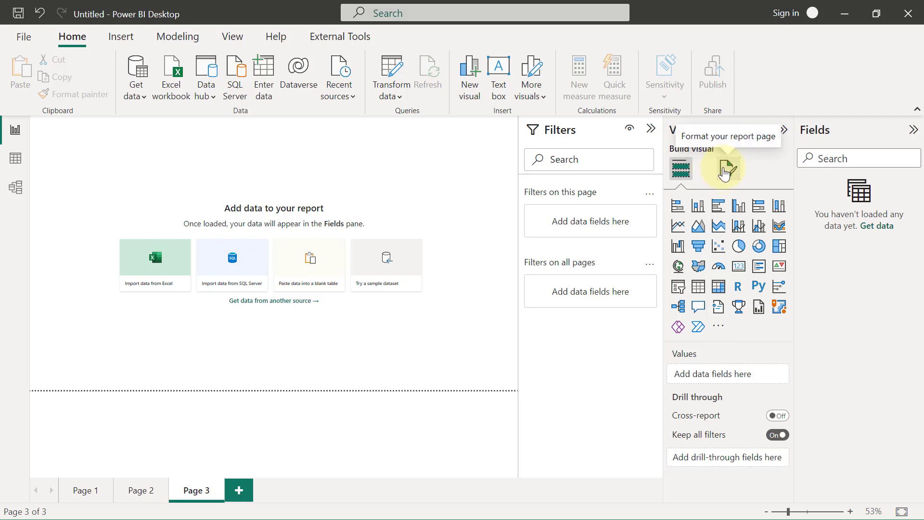
Show Page 3's page format options and expand Canvas settings (16:9, 1280 × 720 px)
{"action": "left_click", "coordinate": [725, 172]}
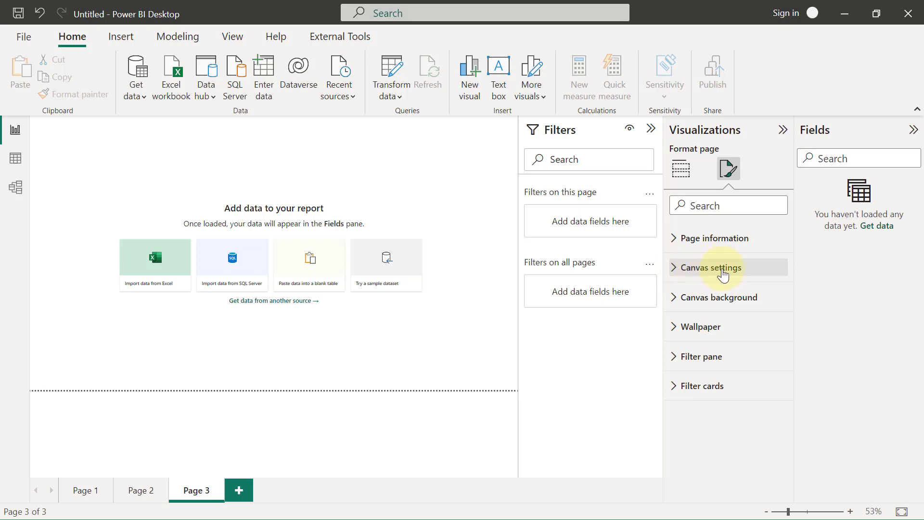
{"action": "left_click", "coordinate": [672, 271]}
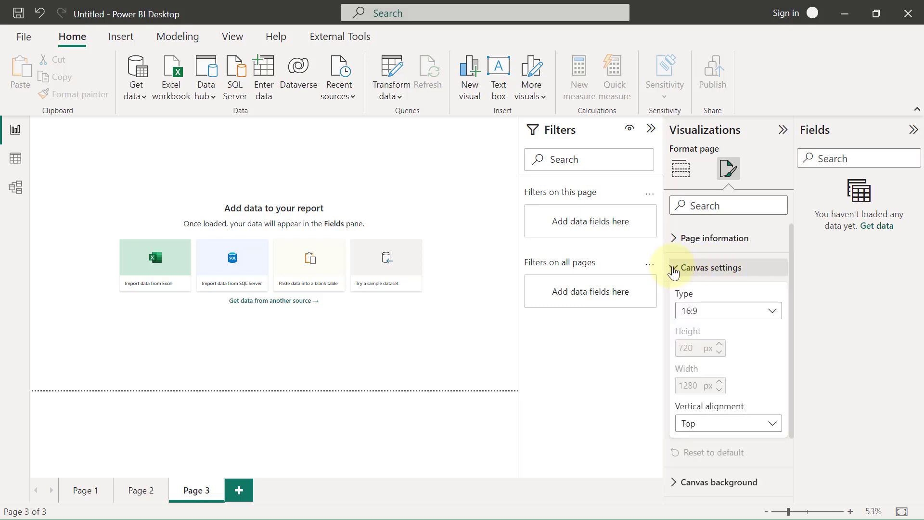
Switch the page type to 4:3, then Letter, and finally Tooltip at 320 × 240 px
{"action": "left_click", "coordinate": [714, 316]}
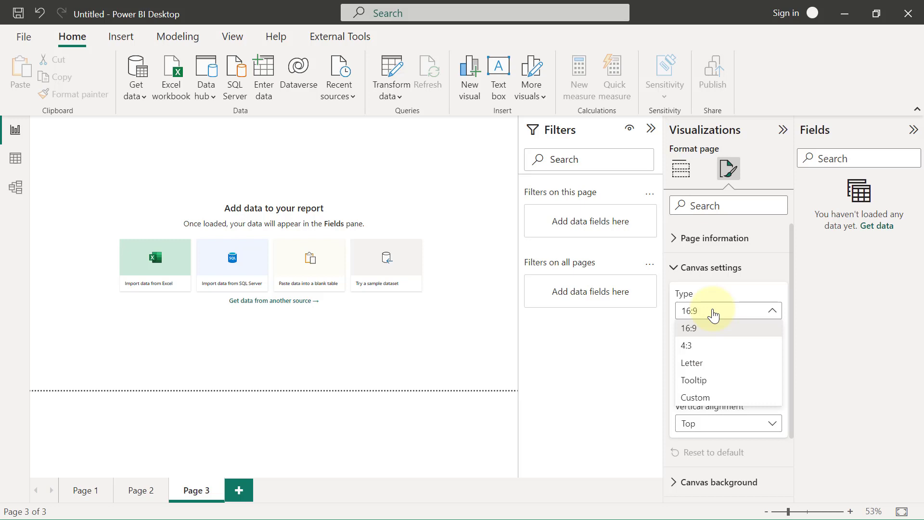
{"action": "left_click", "coordinate": [689, 346]}
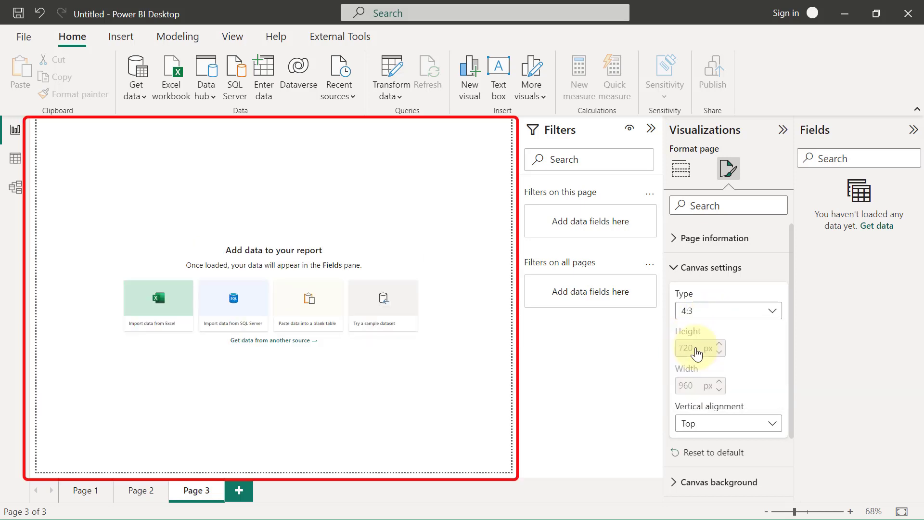
{"action": "left_click", "coordinate": [712, 313]}
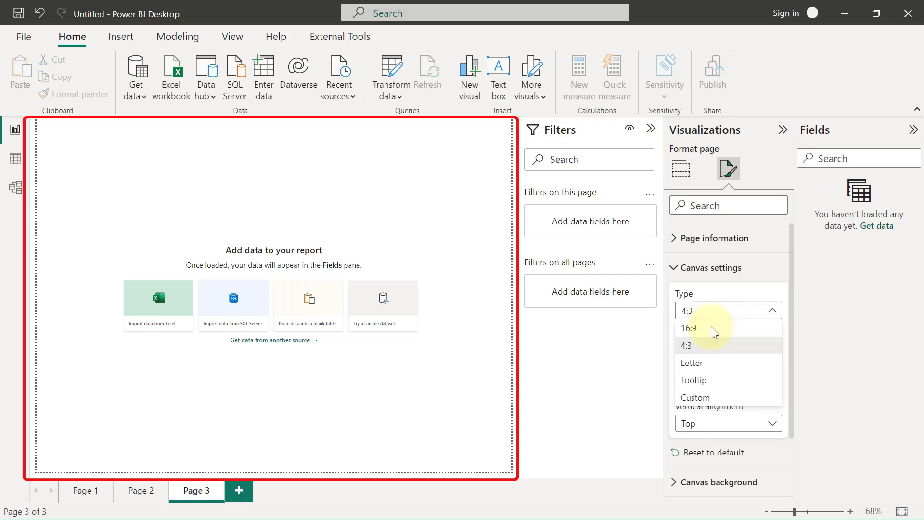
{"action": "left_click", "coordinate": [700, 367]}
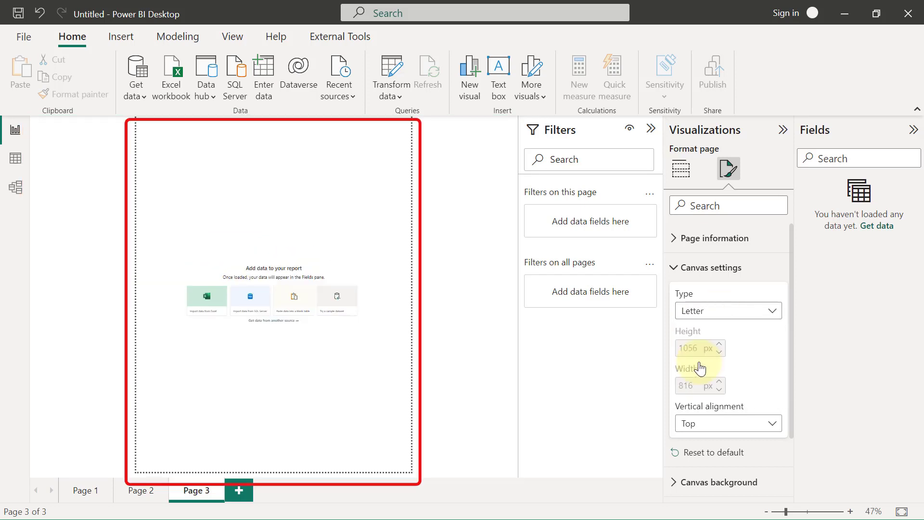
{"action": "left_click", "coordinate": [739, 313]}
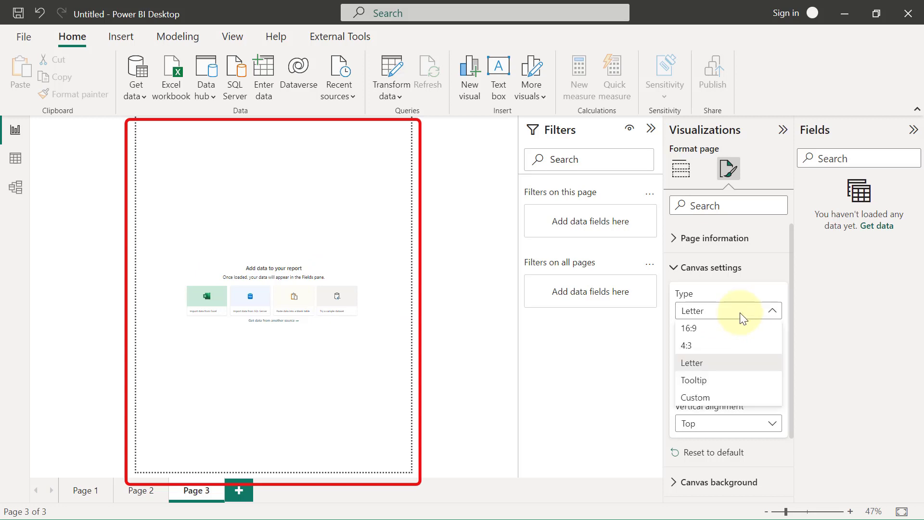
{"action": "left_click", "coordinate": [710, 382]}
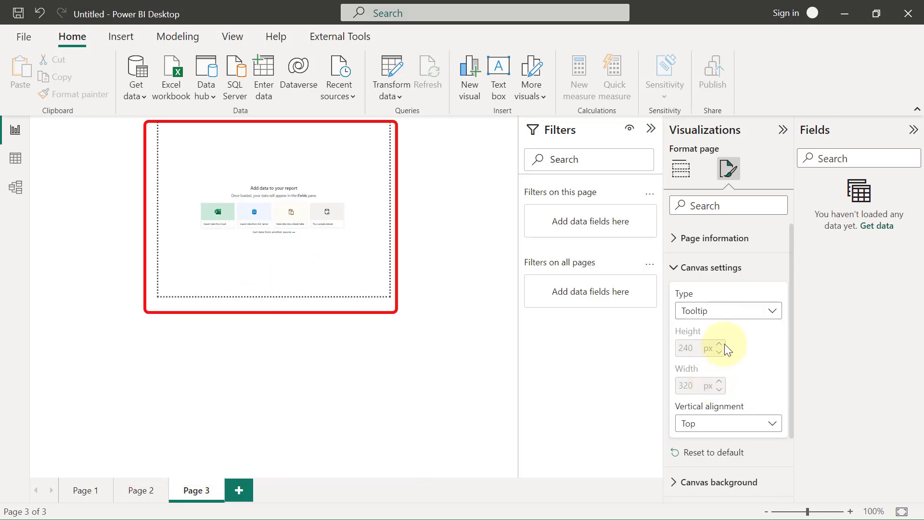
Try a Custom page of 100 × 100 px, then set the type back to 16:9
{"action": "left_click", "coordinate": [723, 313]}
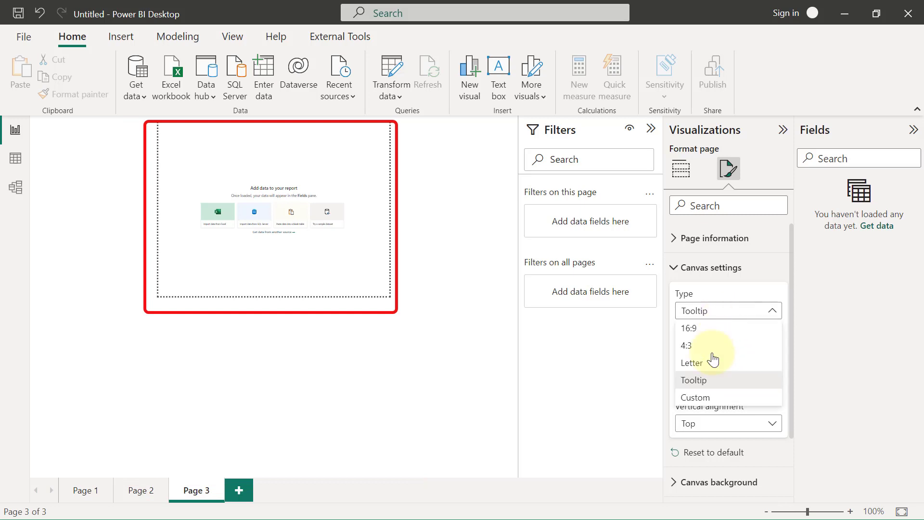
{"action": "left_click", "coordinate": [704, 398]}
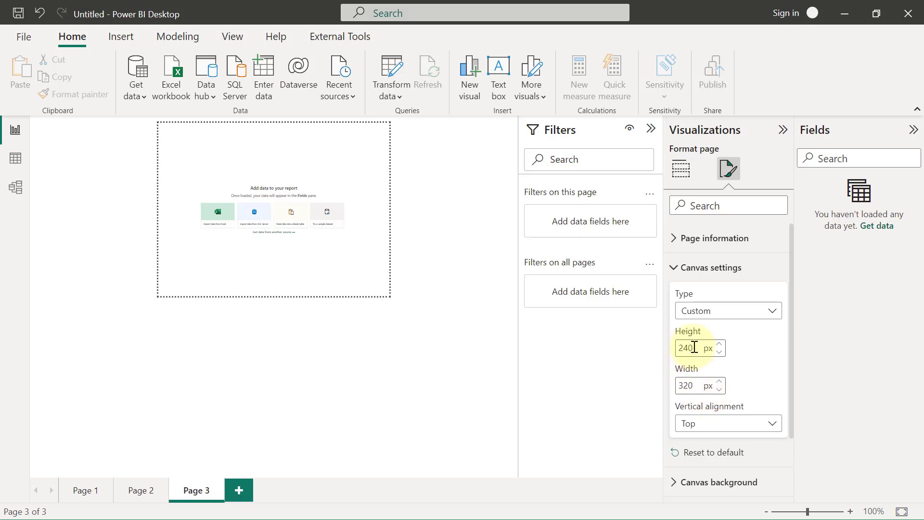
{"action": "left_click_drag", "start_coordinate": [694, 348], "coordinate": [676, 348]}
{"action": "left_click_drag", "start_coordinate": [693, 385], "coordinate": [676, 389]}
{"action": "left_click_drag", "start_coordinate": [697, 347], "coordinate": [673, 353]}
{"action": "type", "text": "100"}
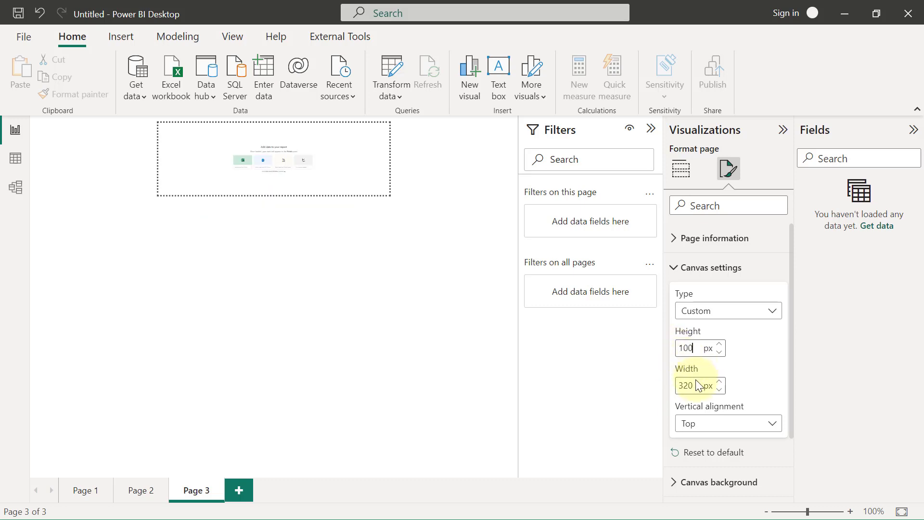
{"action": "double_click", "coordinate": [697, 385]}
{"action": "type", "text": "100"}
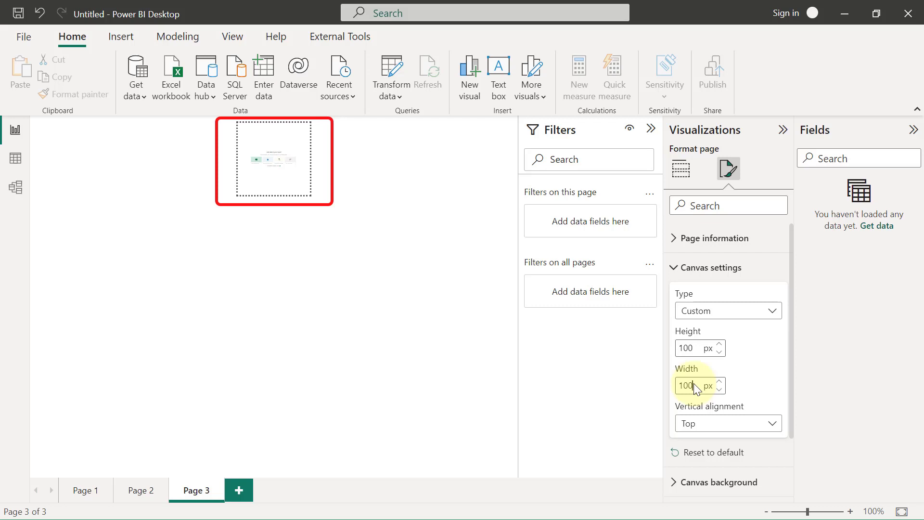
{"action": "left_click", "coordinate": [716, 320]}
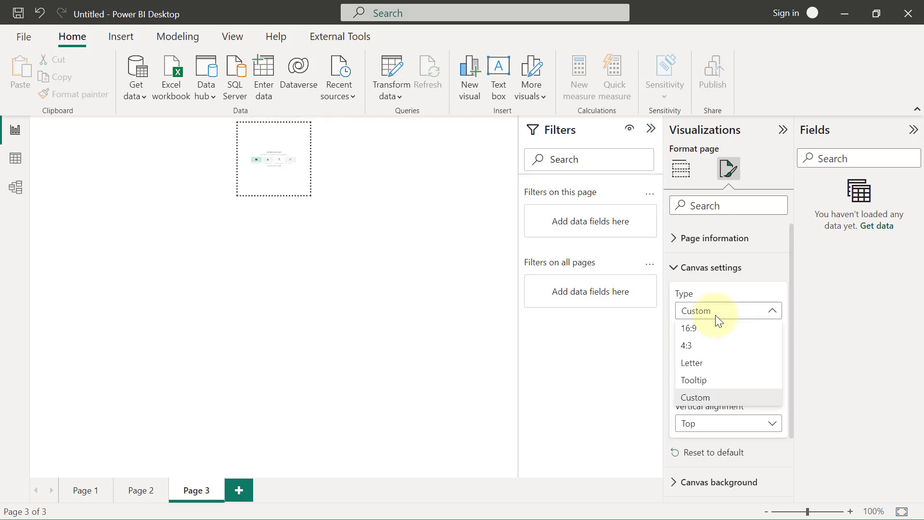
{"action": "left_click", "coordinate": [697, 330]}
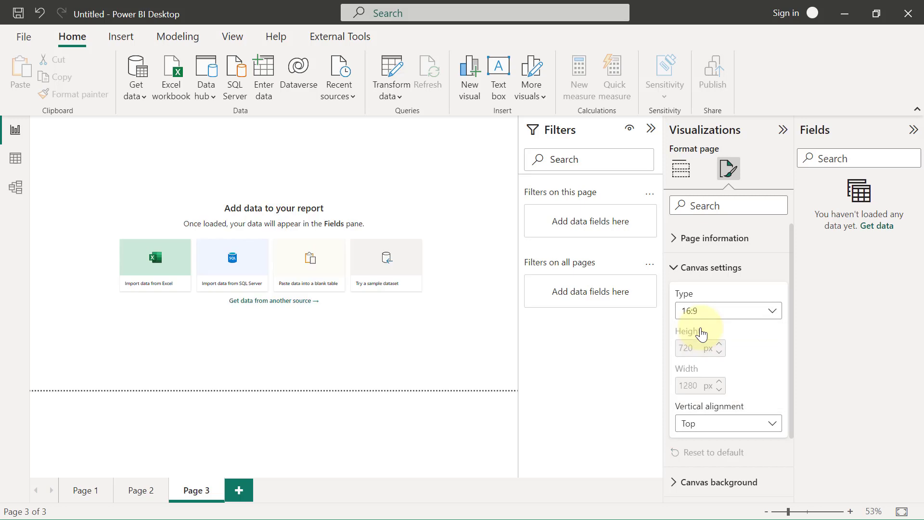
Change Page 3's canvas type to Letter, making it 816 × 1056 px portrait
{"action": "left_click", "coordinate": [723, 313]}
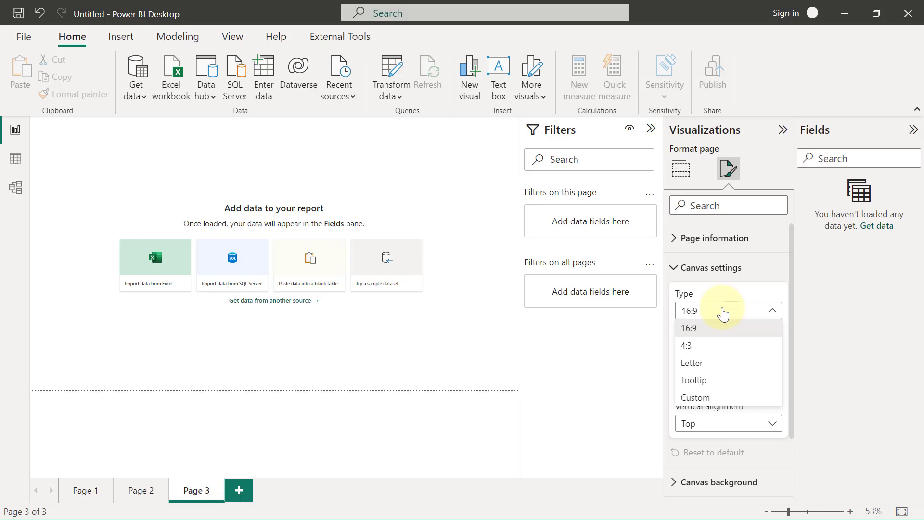
{"action": "left_click", "coordinate": [229, 37]}
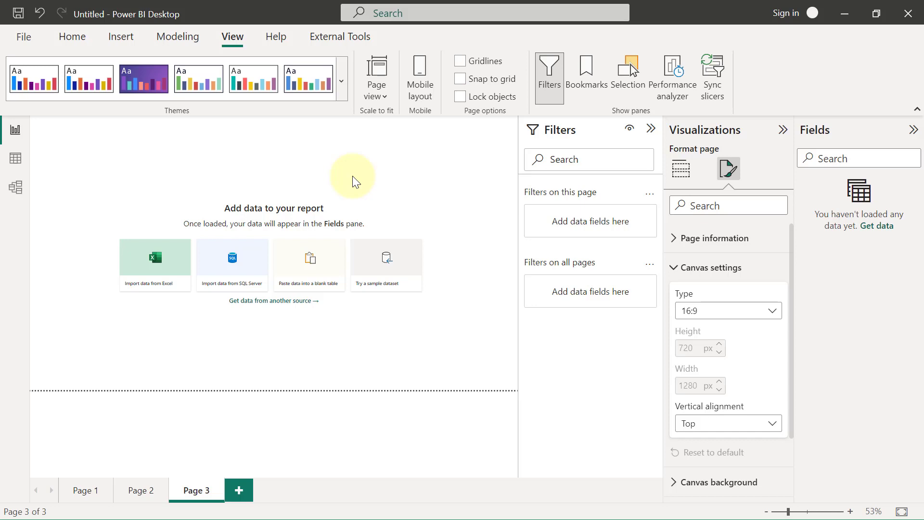
{"action": "left_click", "coordinate": [718, 315]}
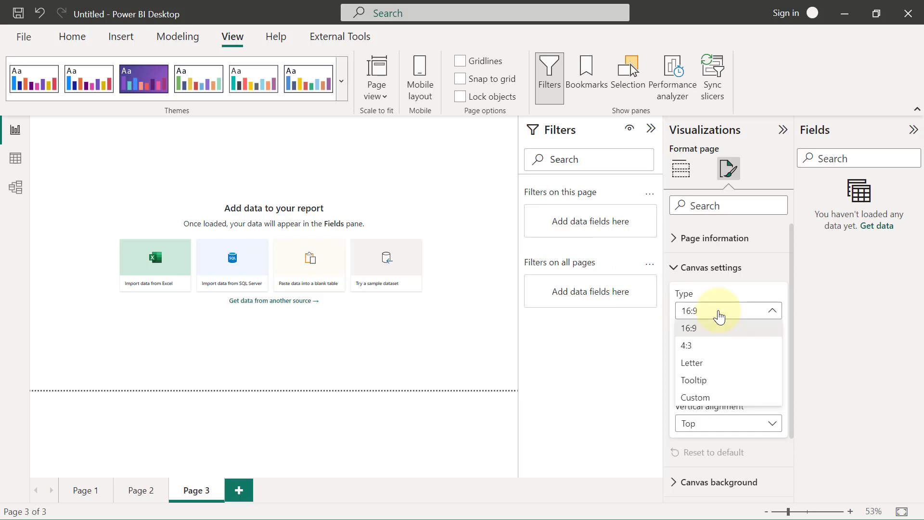
{"action": "left_click", "coordinate": [697, 365]}
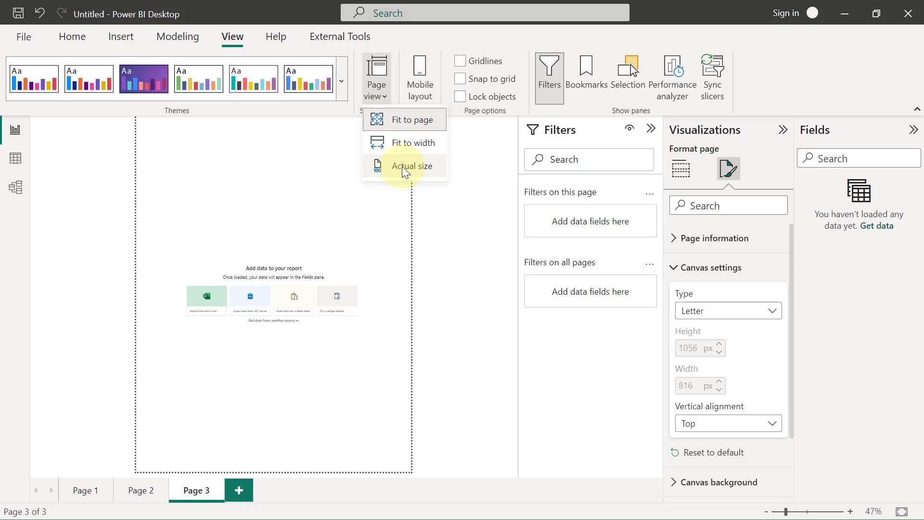
Fit the page in view, then set the canvas type to Custom with height 2056 px
{"action": "left_click", "coordinate": [408, 121]}
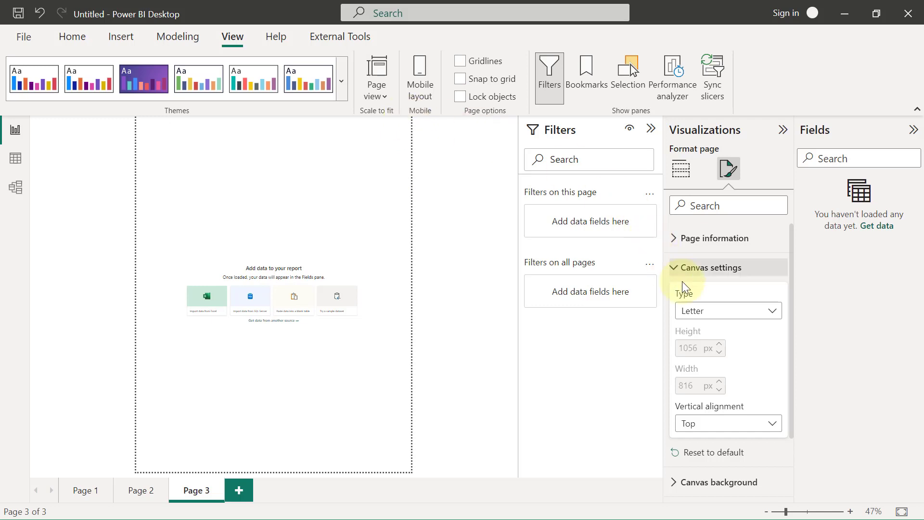
{"action": "left_click", "coordinate": [717, 313]}
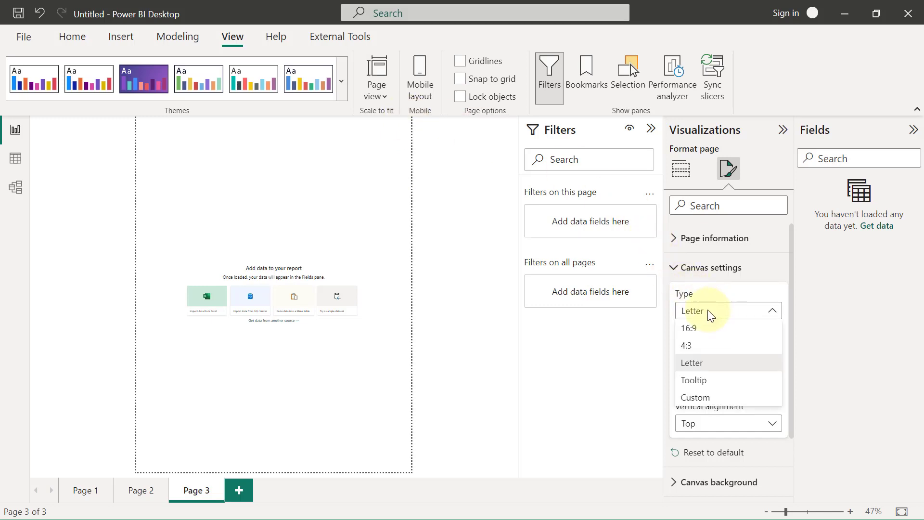
{"action": "left_click", "coordinate": [700, 399]}
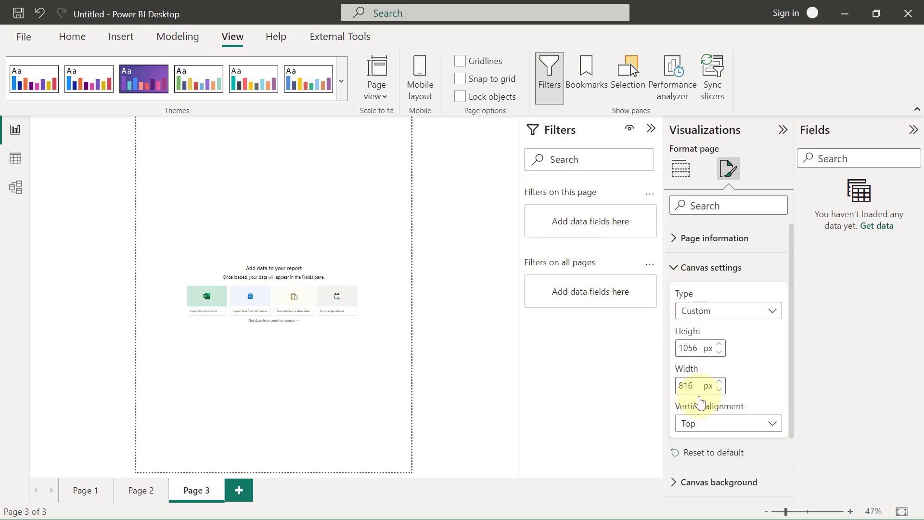
{"action": "left_click", "coordinate": [698, 349]}
{"action": "type", "text": "2056"}
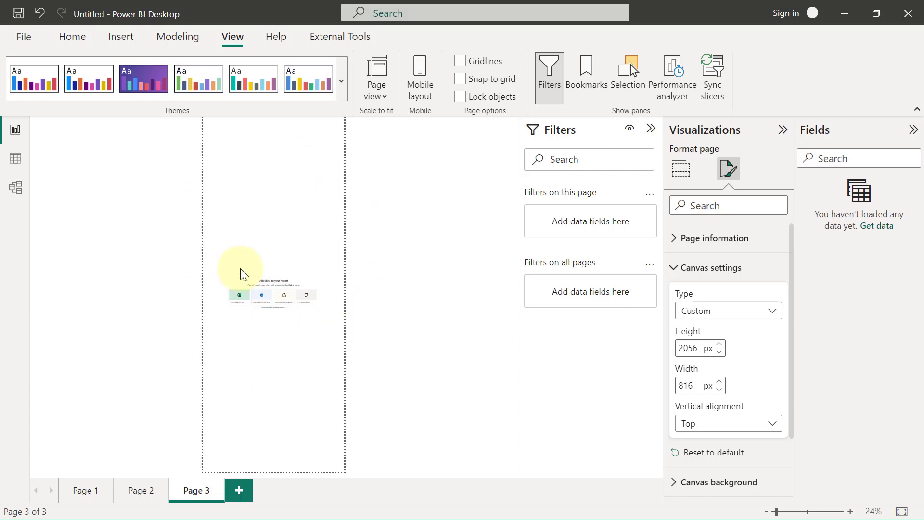
Scale the 816 × 2056 px page to Fit to width and scroll down it
{"action": "left_click", "coordinate": [382, 93]}
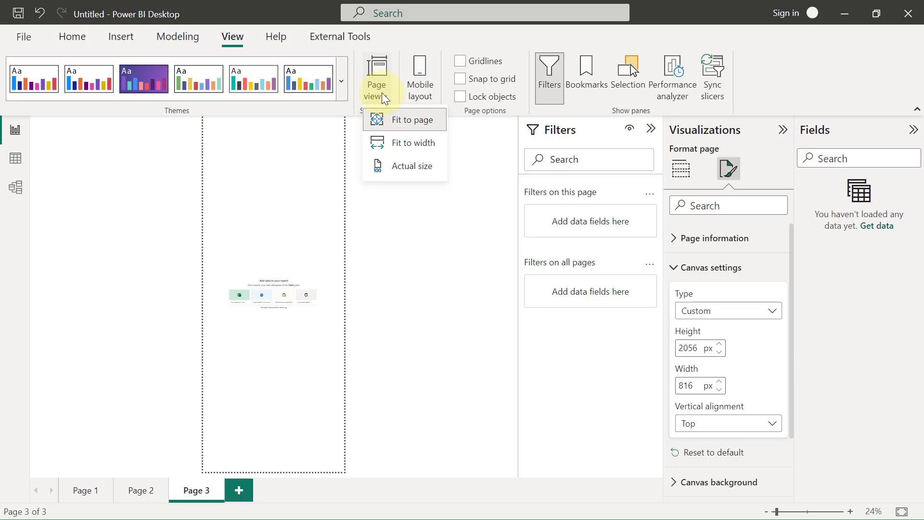
{"action": "left_click", "coordinate": [409, 147]}
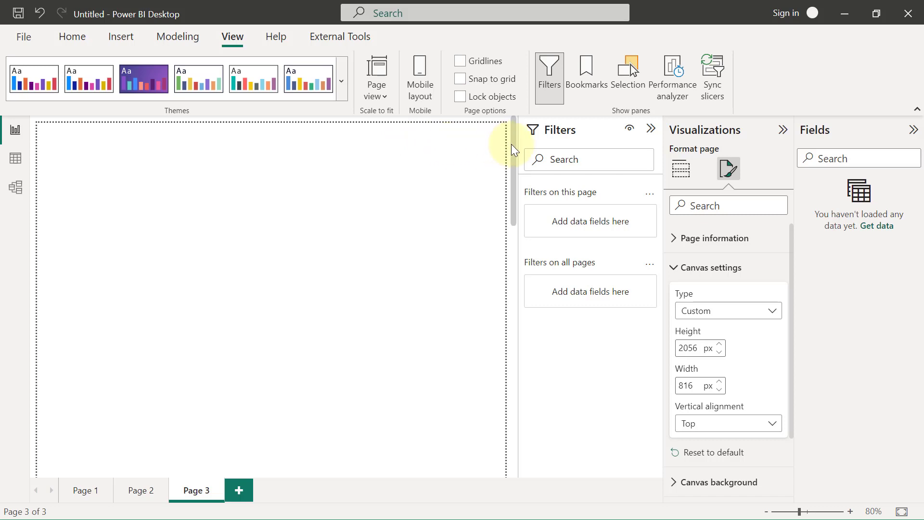
{"action": "mouse_move", "coordinate": [514, 144]}
{"action": "left_mouse_down"}
{"action": "mouse_move", "coordinate": [513, 312]}
{"action": "mouse_move", "coordinate": [515, 139]}
{"action": "left_mouse_up"}
{"action": "double_click", "coordinate": [688, 348]}
{"action": "left_click_drag", "start_coordinate": [512, 158], "coordinate": [371, 146]}
Show the tall page at Actual size and scroll through it
{"action": "left_click", "coordinate": [383, 94]}
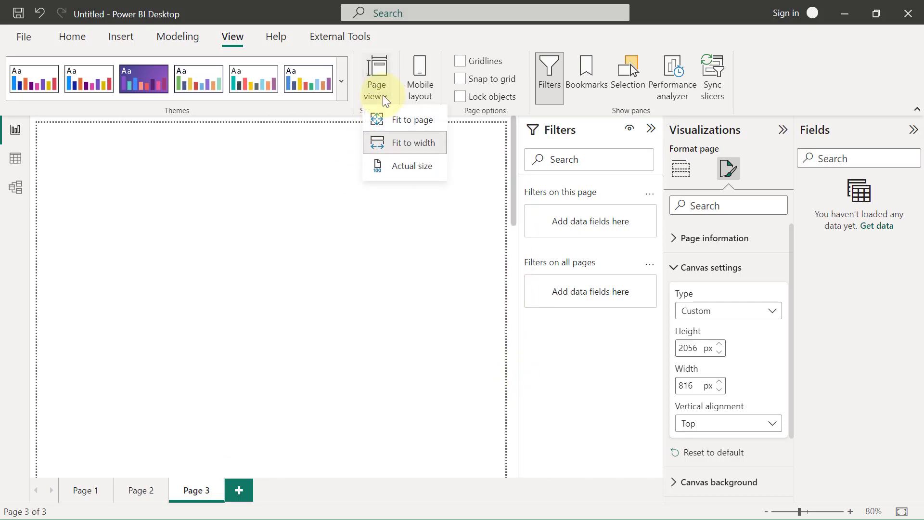
{"action": "left_click", "coordinate": [395, 164]}
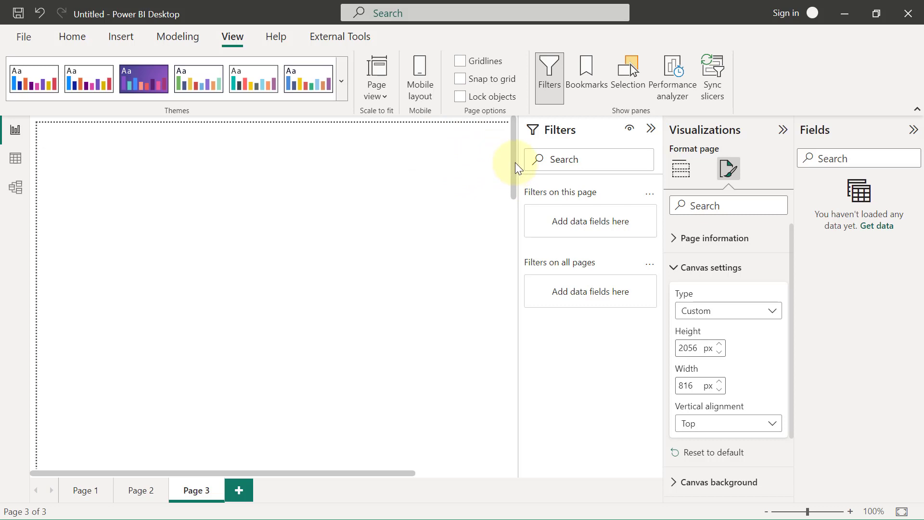
{"action": "left_click_drag", "start_coordinate": [515, 159], "coordinate": [519, 123]}
Set the canvas type back to 16:9 and use Fit to page as the page view
{"action": "left_click", "coordinate": [715, 313]}
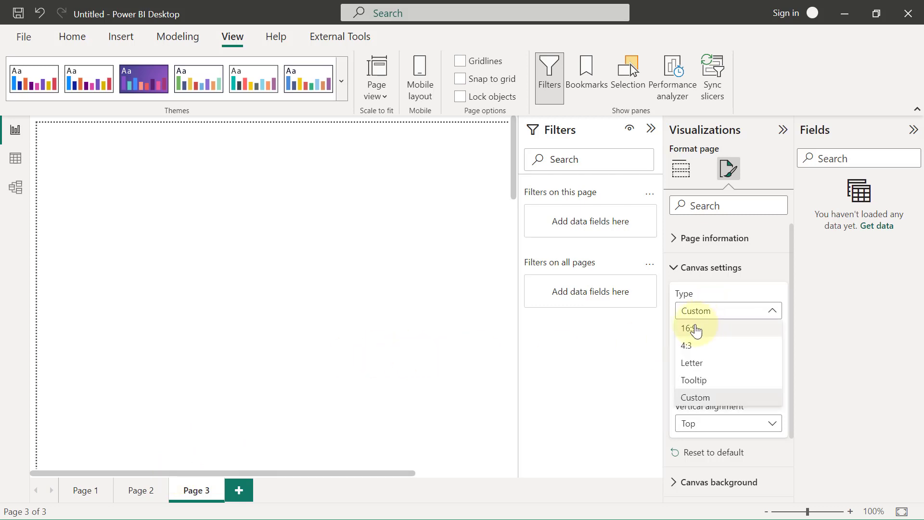
{"action": "left_click", "coordinate": [697, 330]}
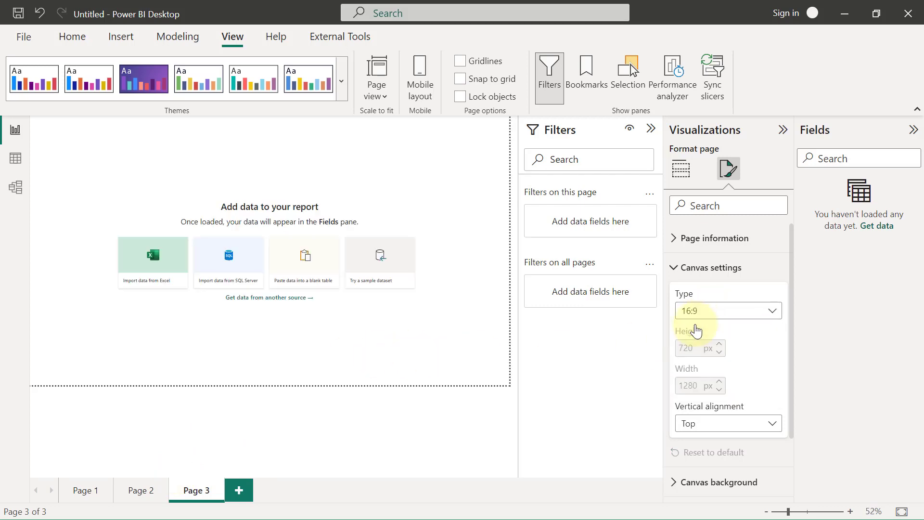
{"action": "left_click", "coordinate": [385, 97]}
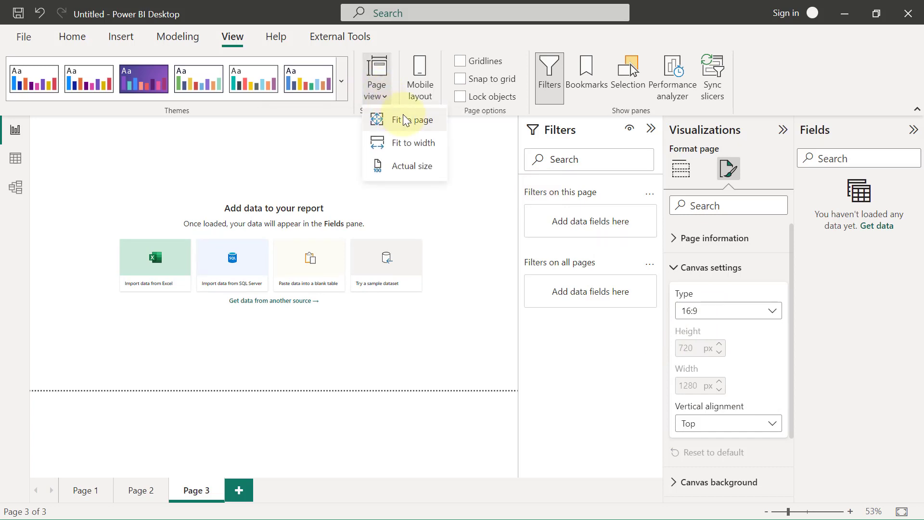
{"action": "left_click", "coordinate": [413, 120]}
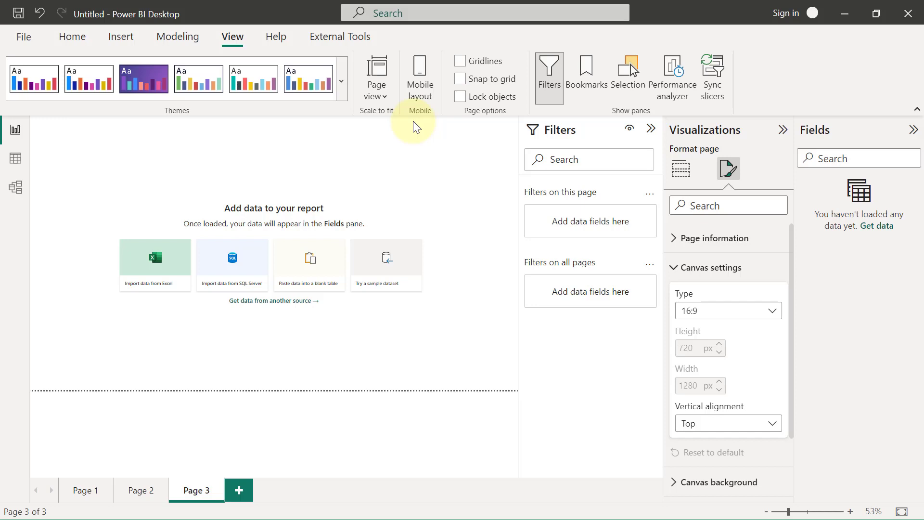
Dismiss the canvas type list unchanged and reopen the Page view scaling options
{"action": "left_click", "coordinate": [737, 312]}
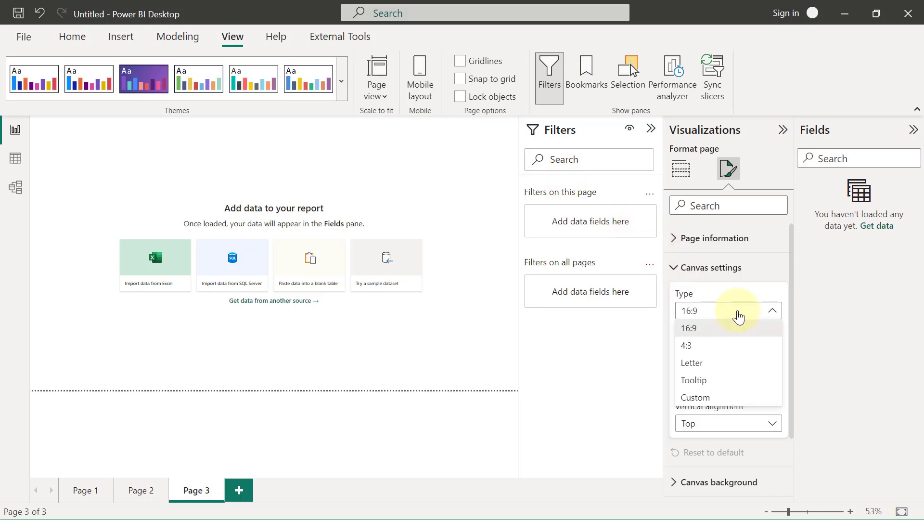
{"action": "left_click", "coordinate": [379, 90]}
{"action": "left_click", "coordinate": [379, 91]}
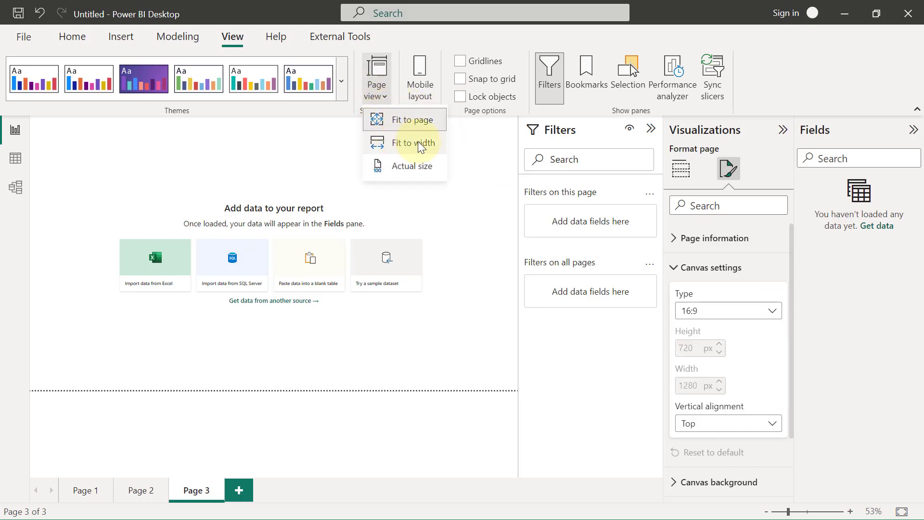